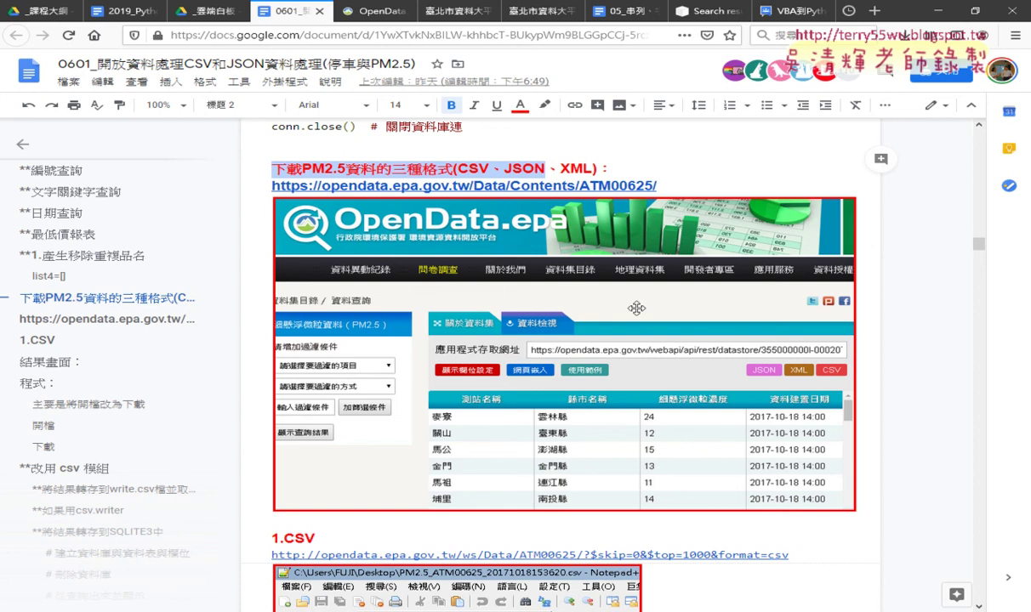
Scroll up through the notes and select the code from list3=[] to list3.append(list2)
scroll(636, 308, "up", 3)
scroll(561, 314, "up", 2)
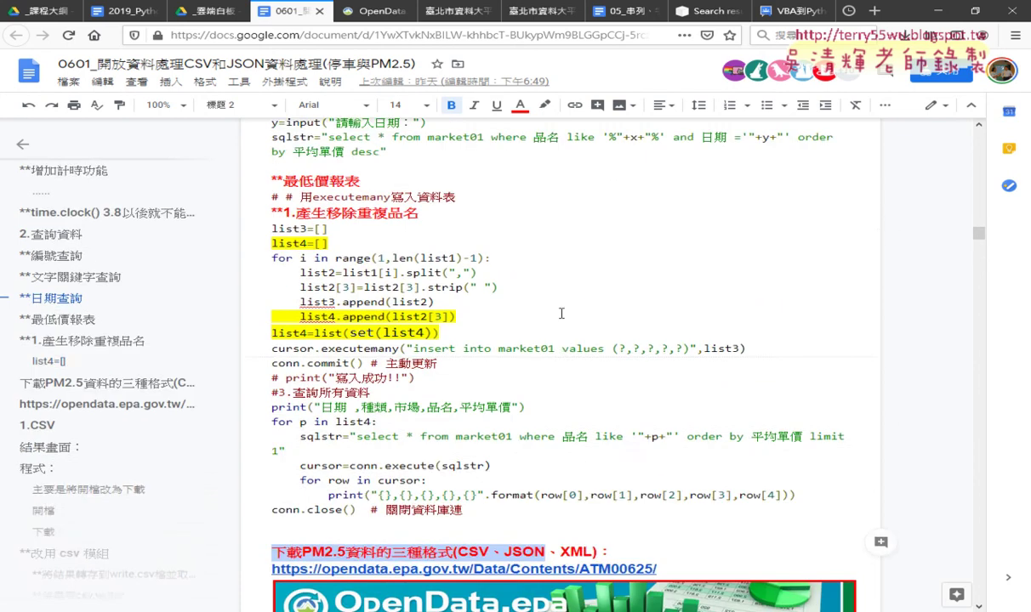
scroll(557, 314, "up", 4)
scroll(548, 314, "up", 4)
scroll(537, 313, "up", 2)
mouse_move(978, 213)
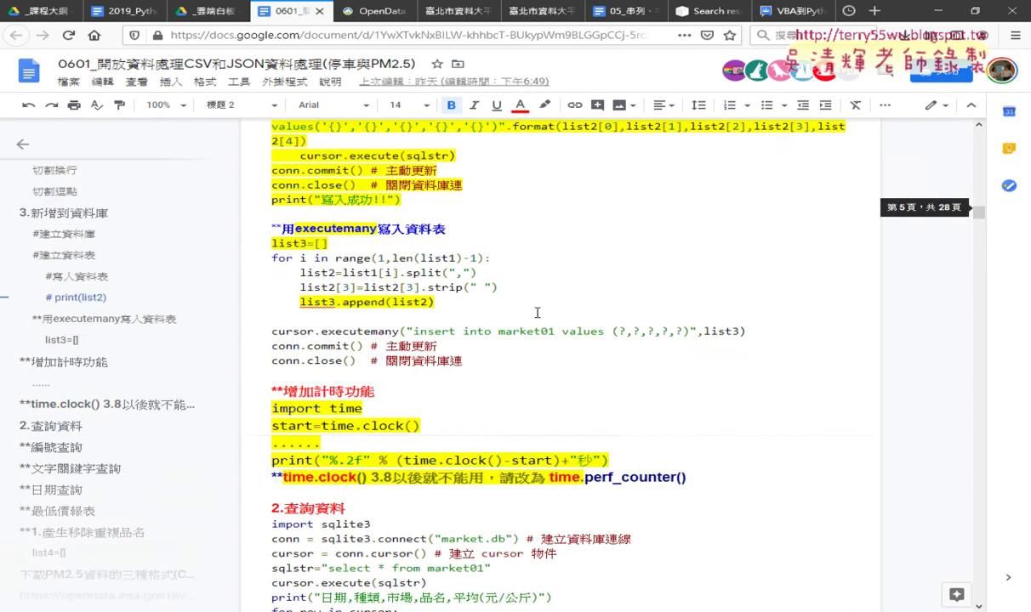
scroll(538, 313, "up", 1)
scroll(517, 298, "up", 1)
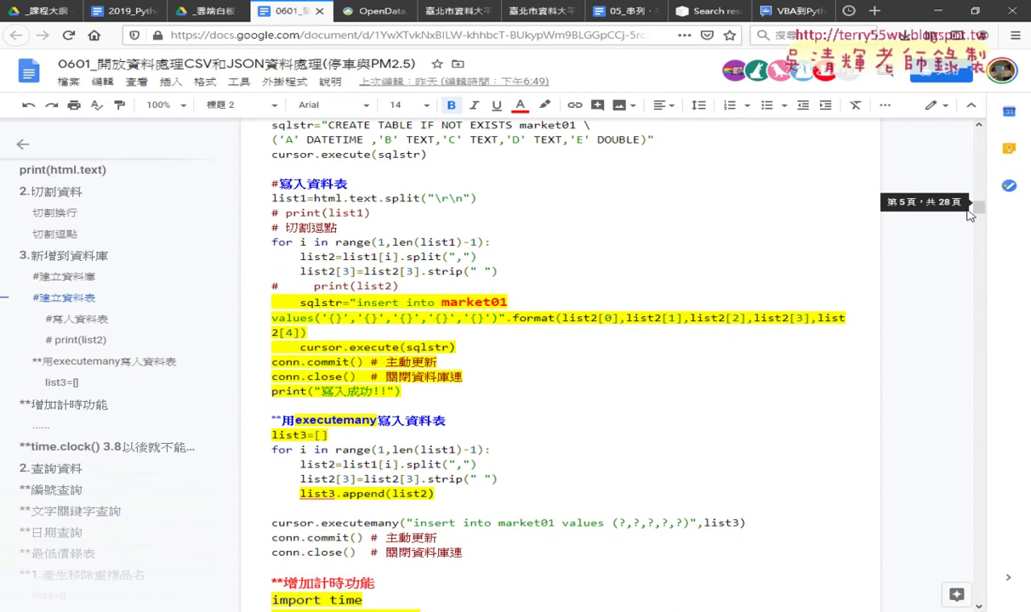
scroll(680, 349, "down", 1)
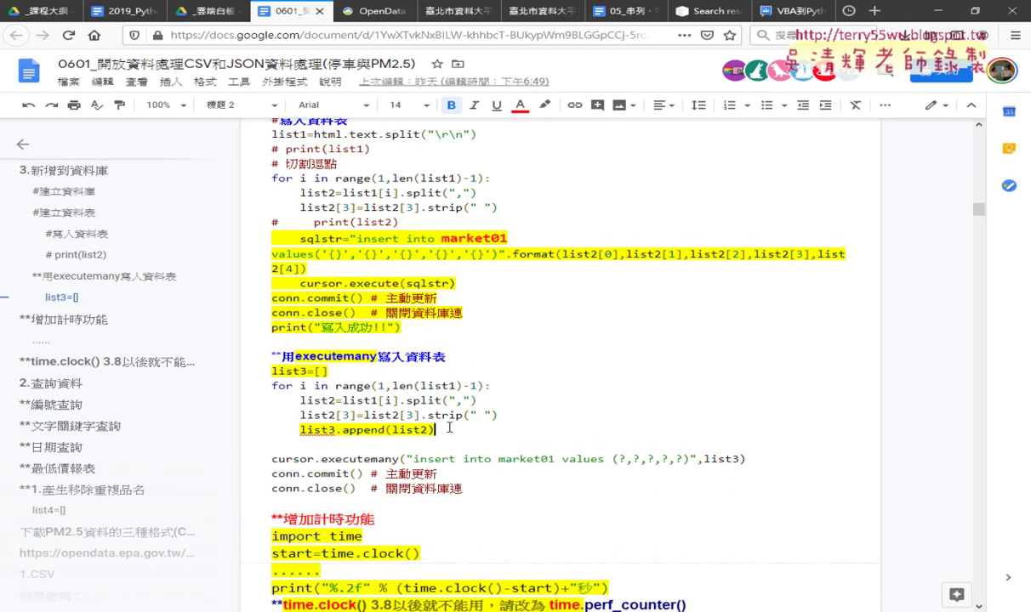
left_click_drag(435, 431, 256, 366)
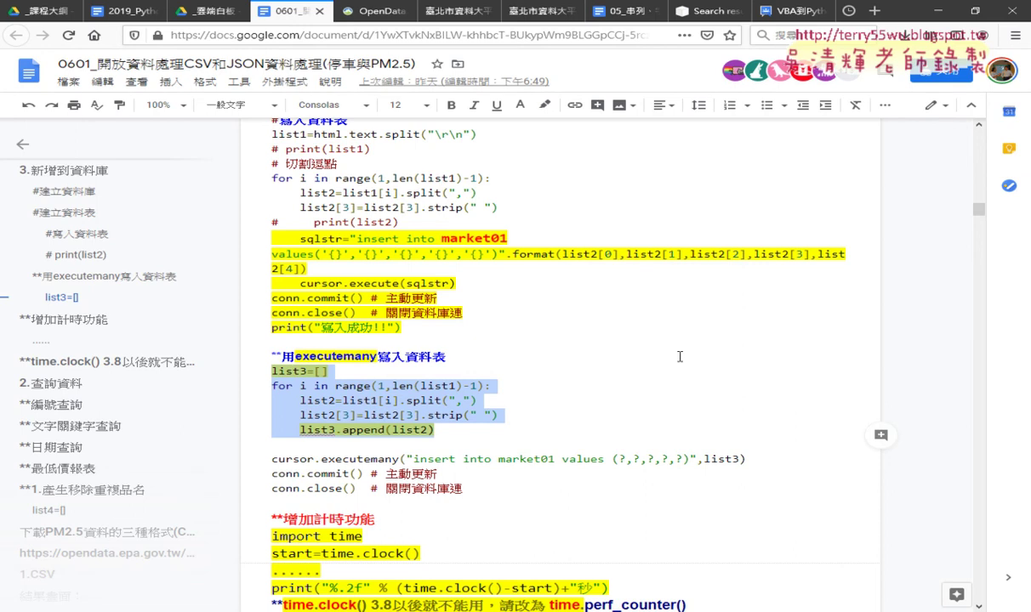
Scroll down to the PM2.5 download section and show the OpenData.epa ATM00625 link preview
scroll(704, 343, "down", 3)
scroll(704, 343, "down", 3)
scroll(704, 343, "down", 3)
scroll(705, 342, "down", 2)
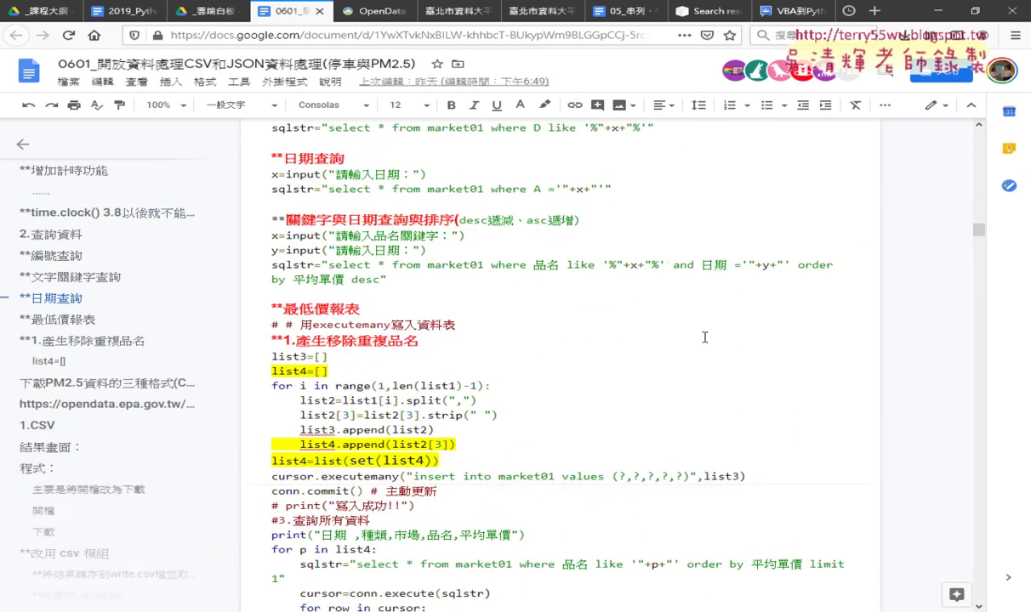
scroll(704, 340, "down", 2)
scroll(705, 338, "down", 1)
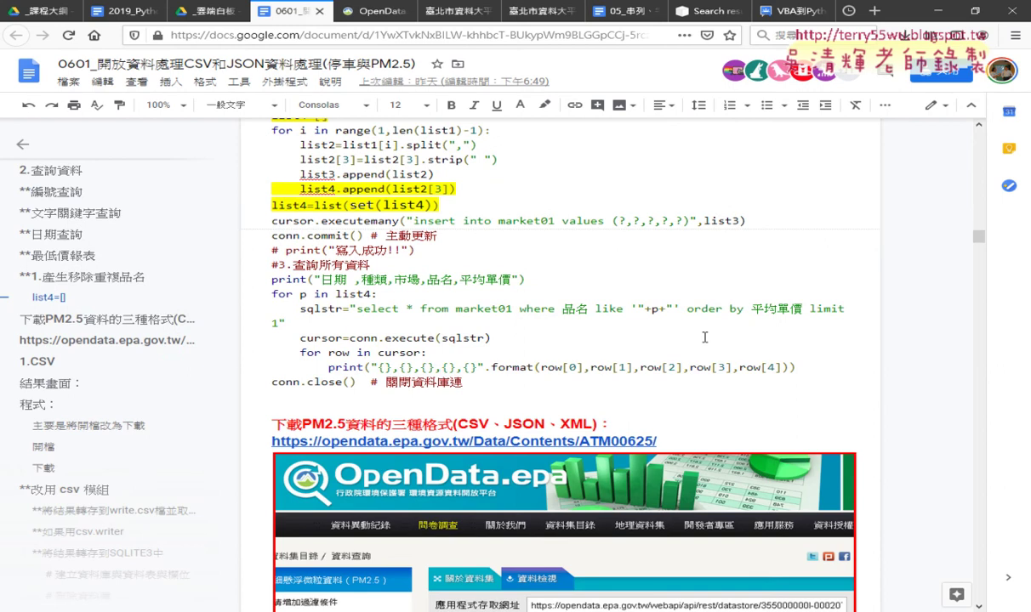
scroll(705, 338, "down", 3)
left_click(598, 248)
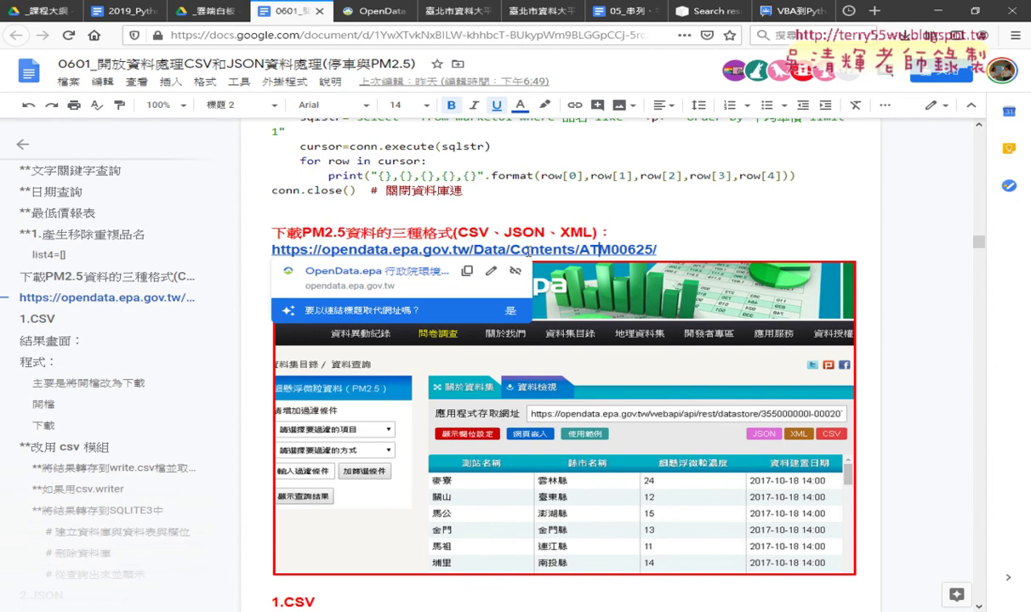
Open the ATM00625 PM2.5 dataset page, view its JSON output, then return to the dataset tab
left_click(400, 269)
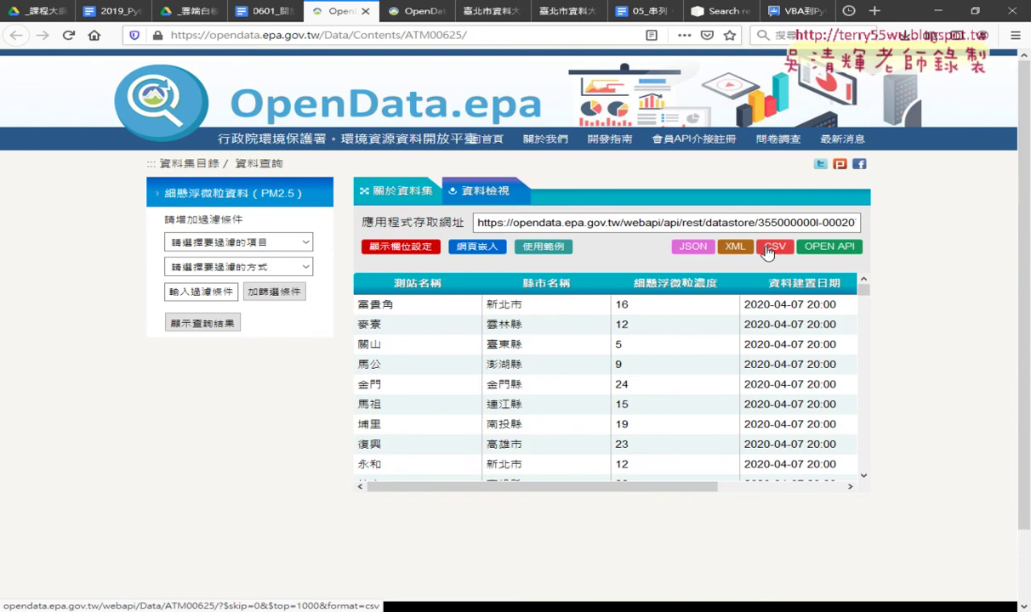
left_click(688, 248)
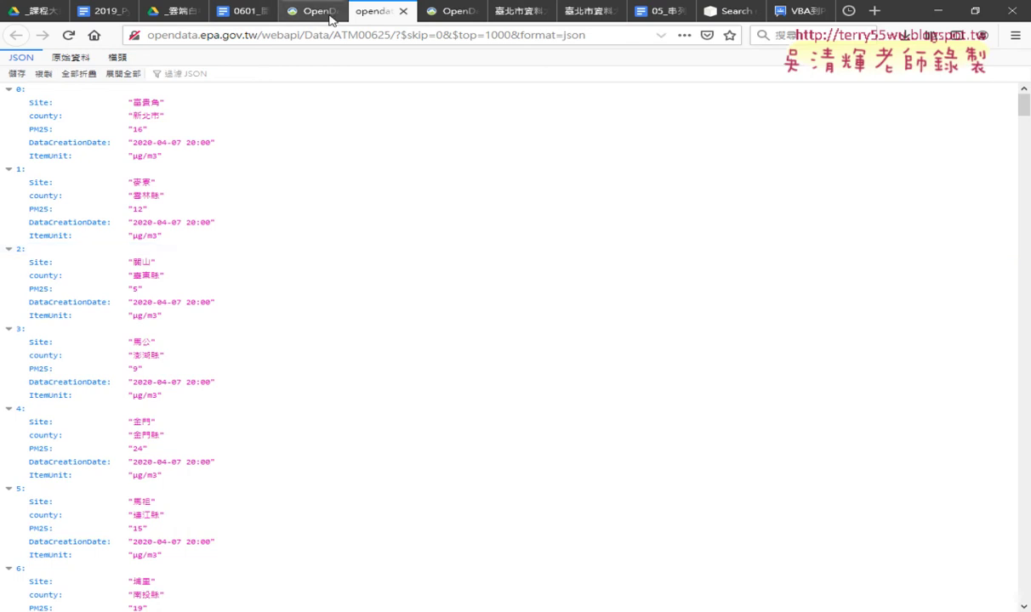
left_click(316, 11)
Save the JSON link's data to Downloads as JSON.json using the All Files type
right_click(700, 249)
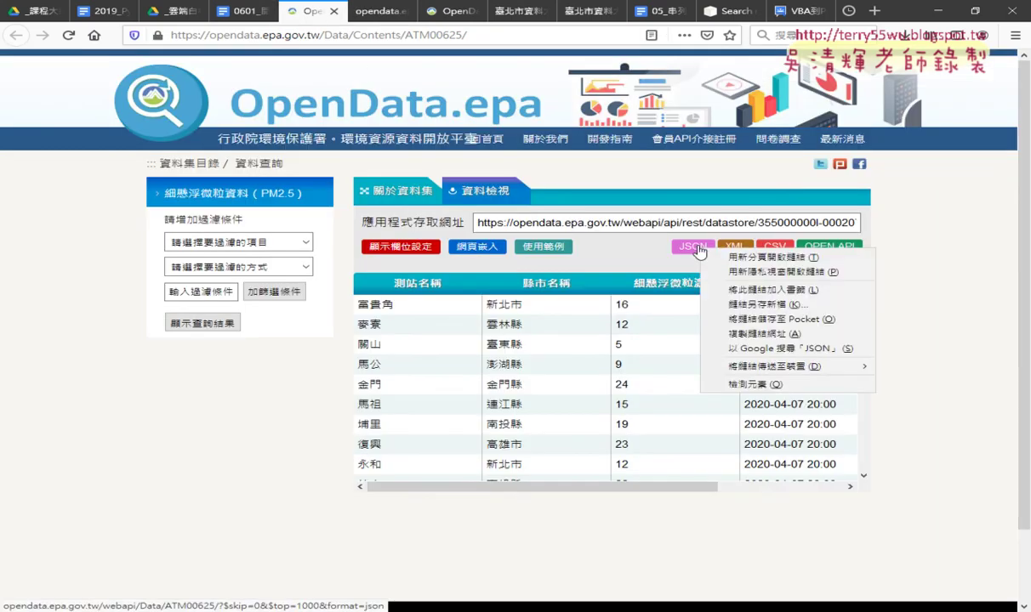
left_click(765, 304)
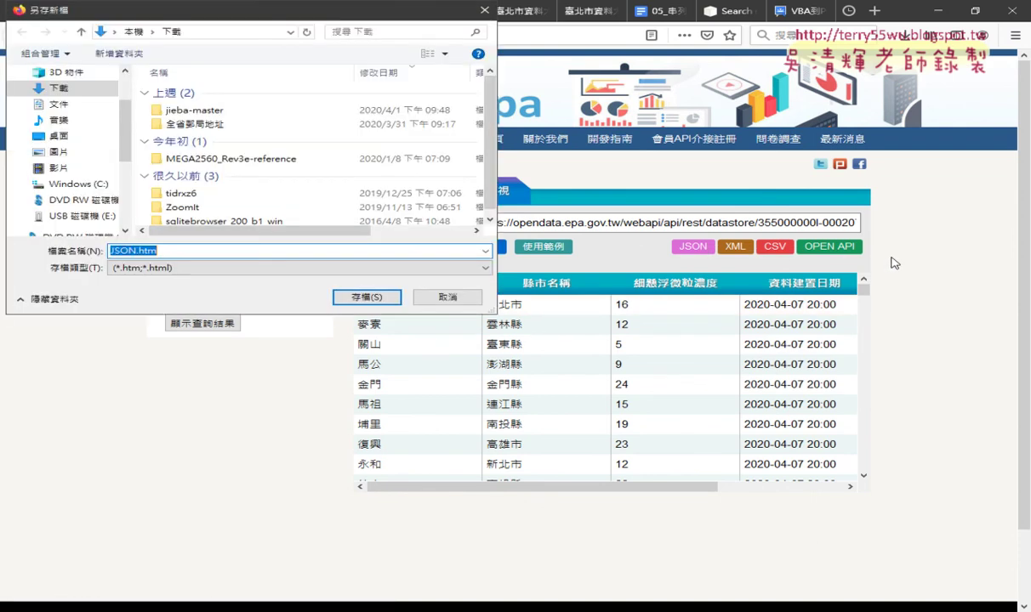
left_click(266, 268)
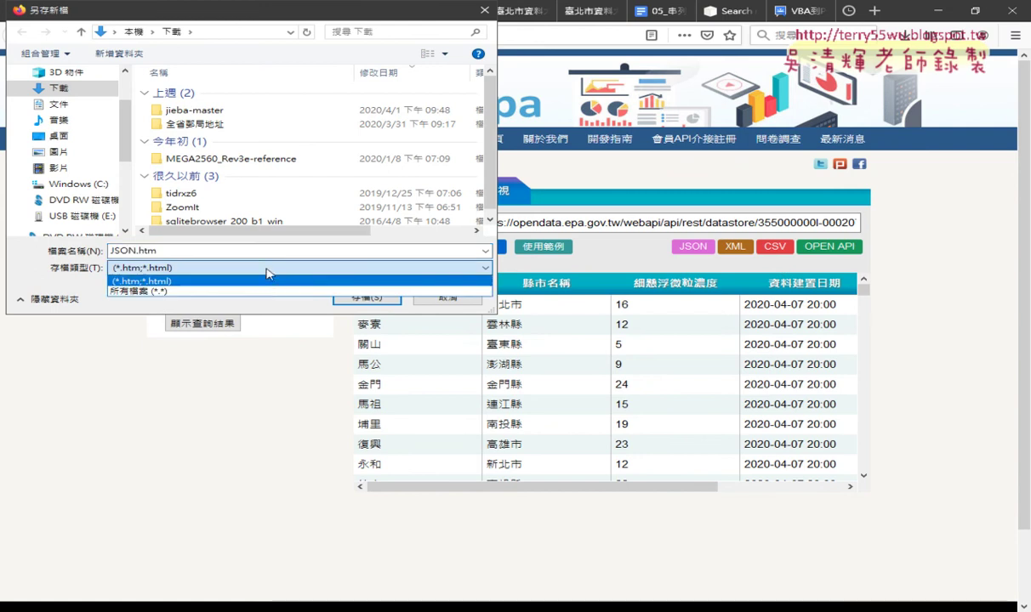
left_click(269, 288)
left_click(144, 251)
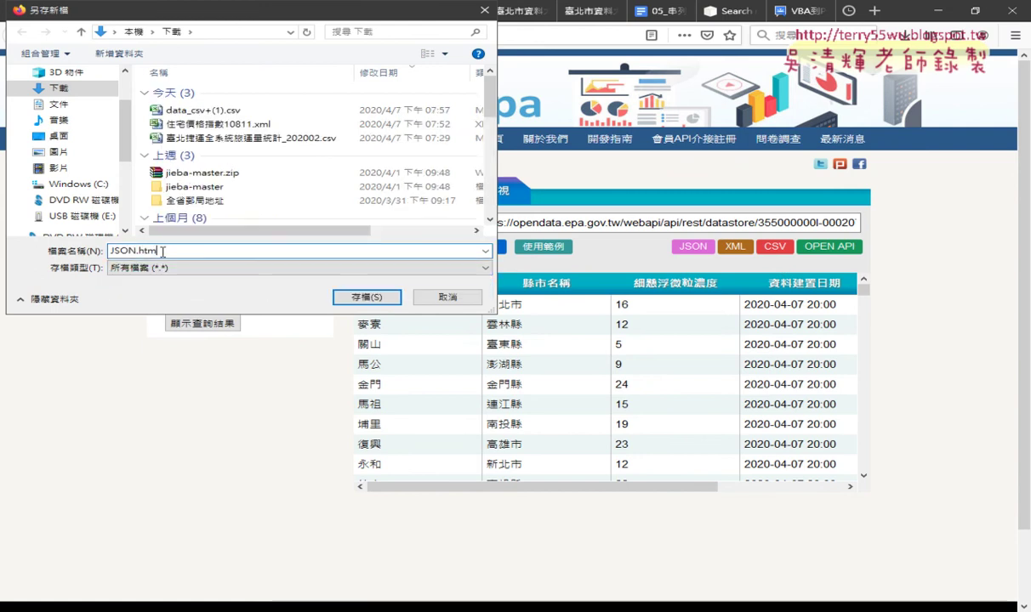
left_click_drag(139, 250, 219, 250)
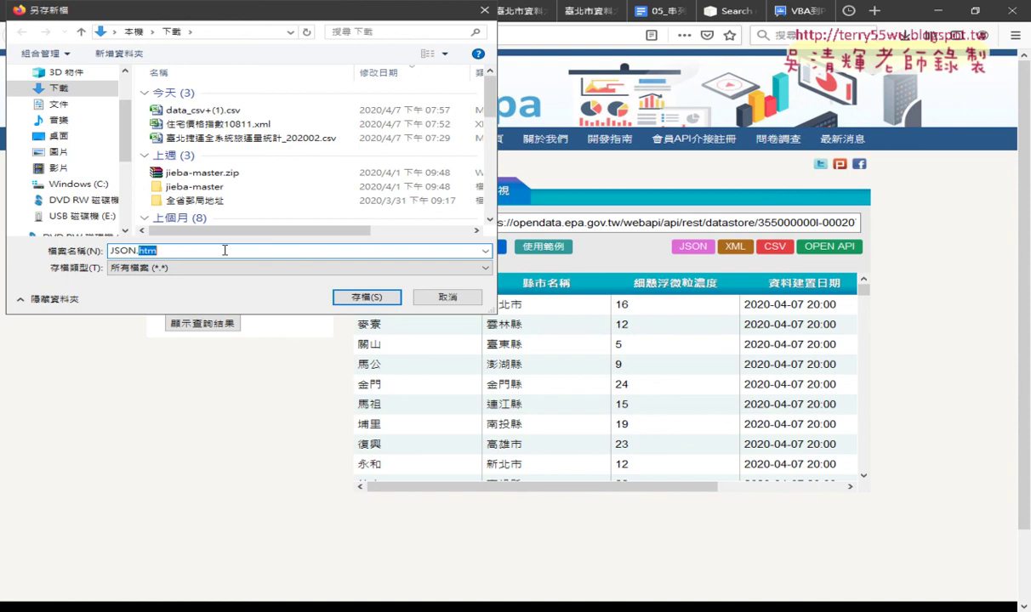
type("j")
type("son")
key("Return")
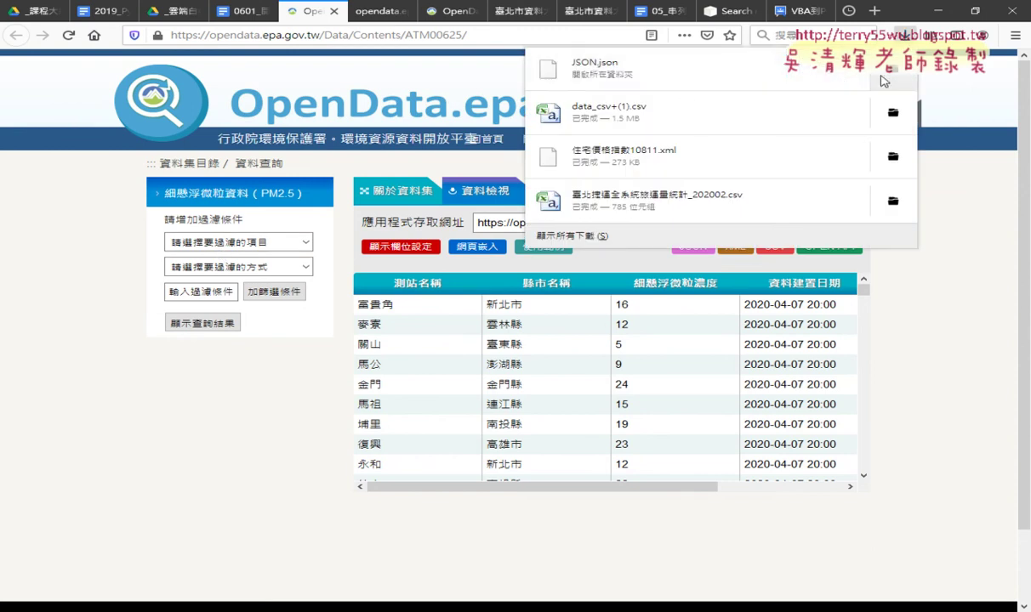
Locate JSON.json in its Downloads folder and open it with Notepad++
left_click(892, 69)
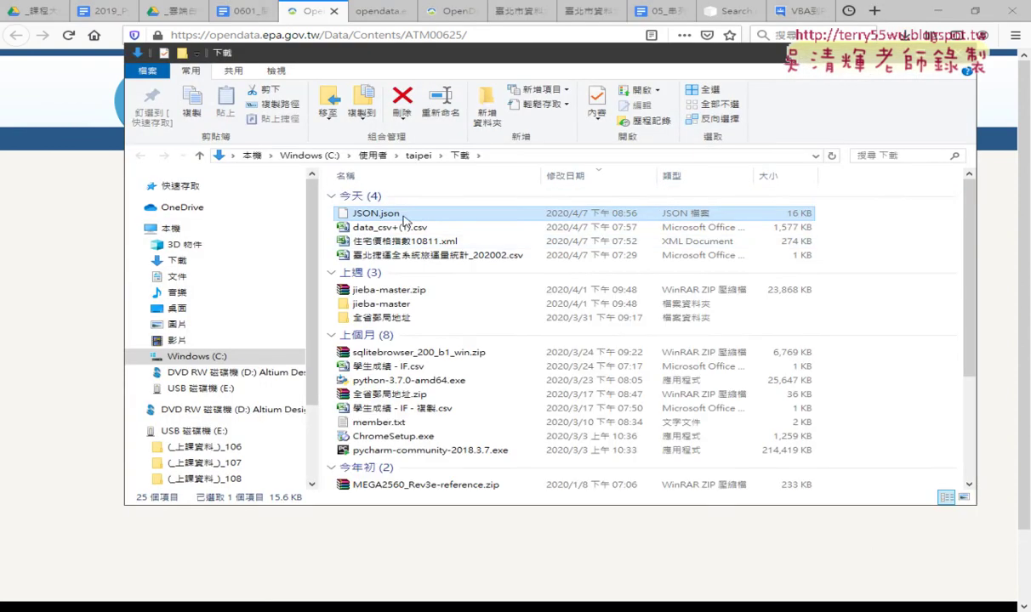
right_click(389, 212)
left_click(261, 257)
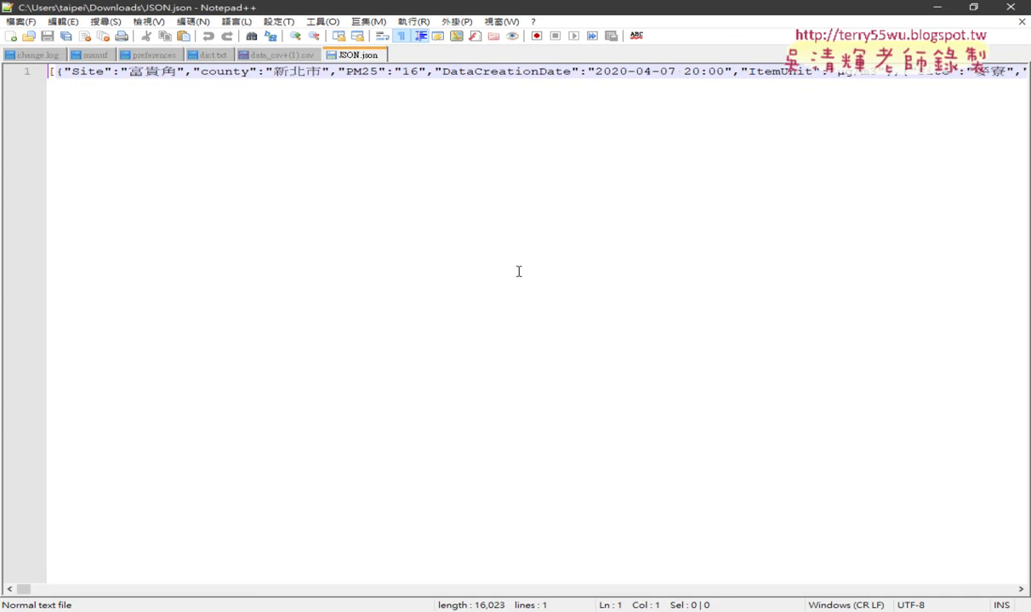
Enable word wrap for the JSON.json text and bring up the Language menu
left_click(149, 22)
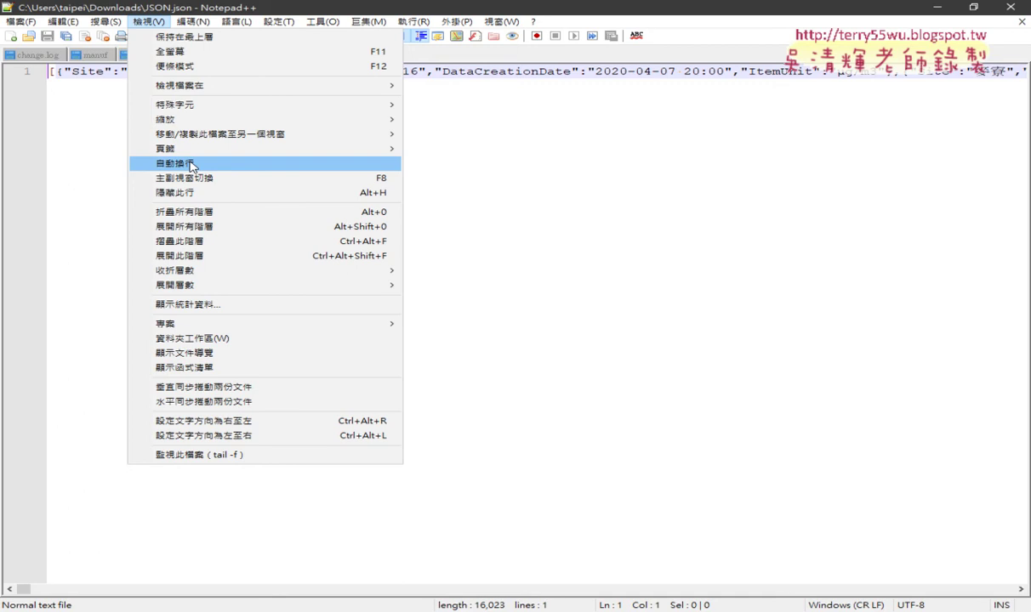
left_click(191, 165)
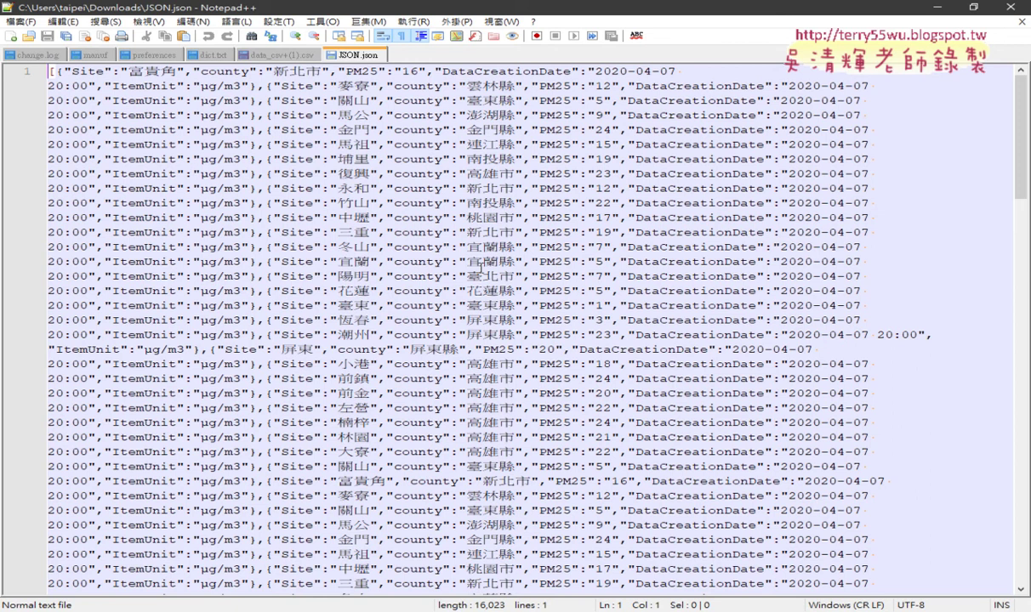
left_click(483, 262)
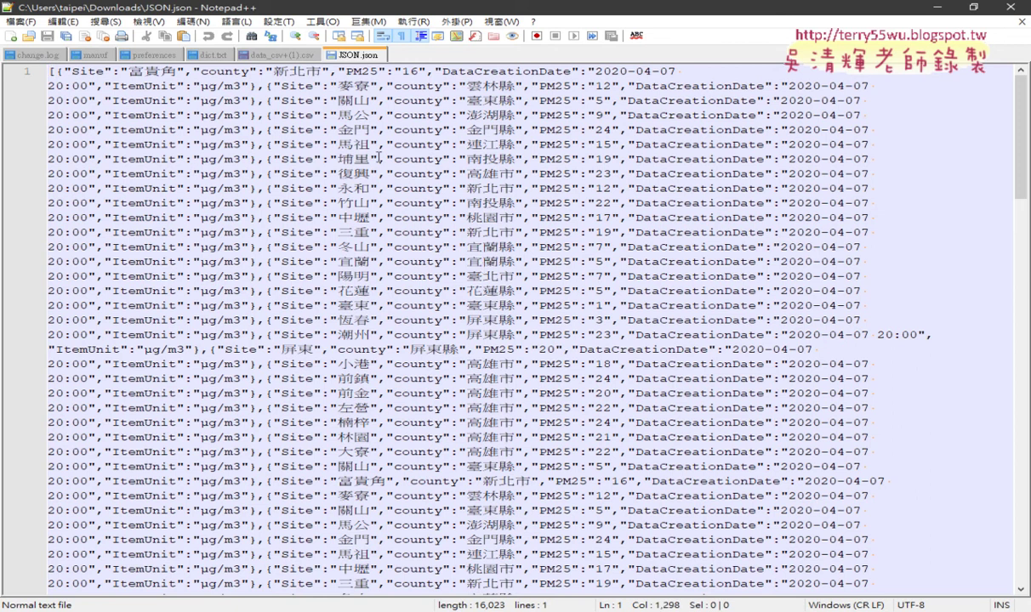
left_click(237, 24)
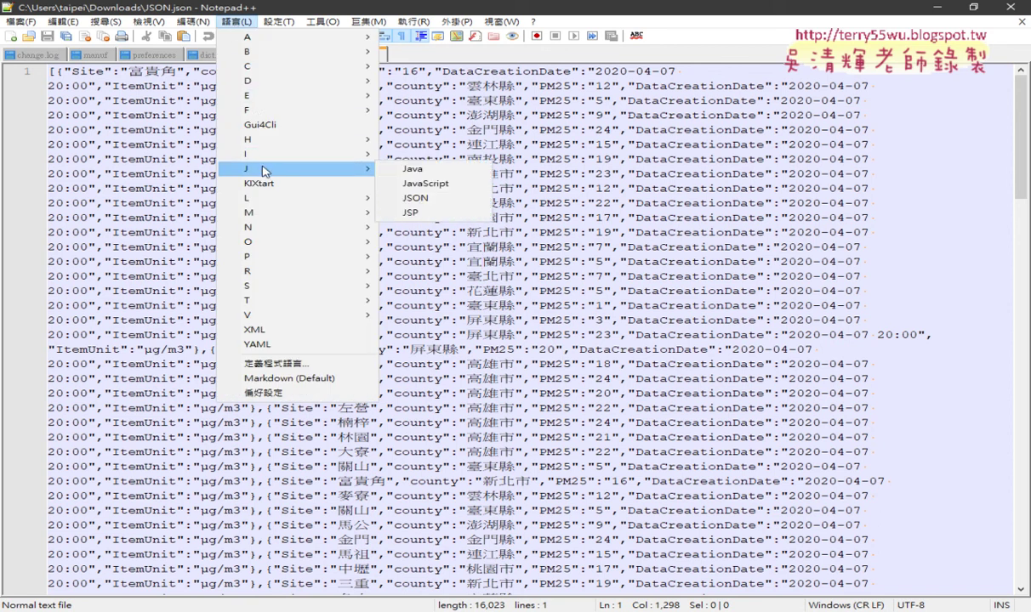
mouse_move(289, 168)
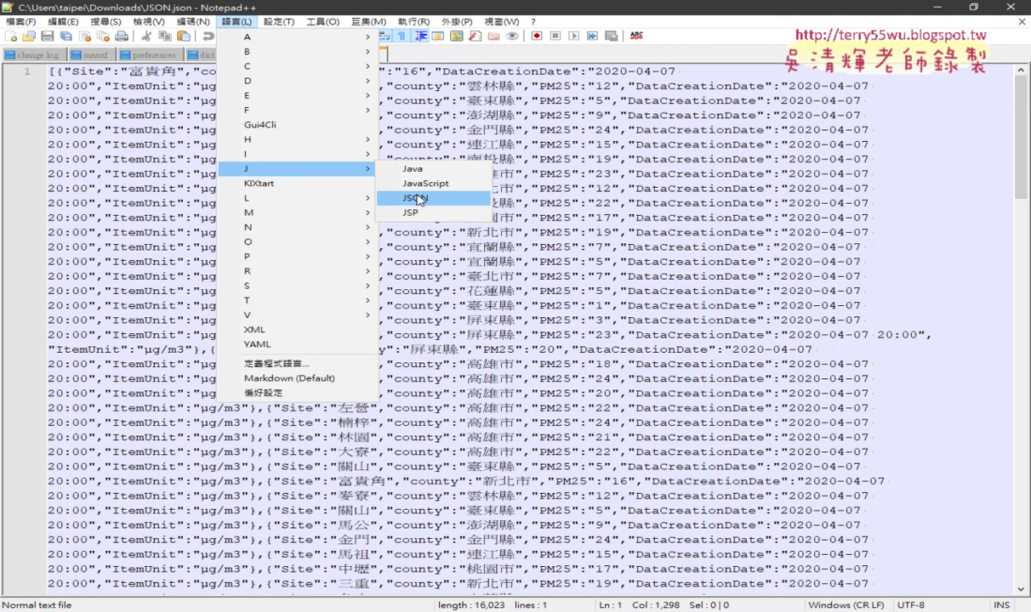
left_click(416, 198)
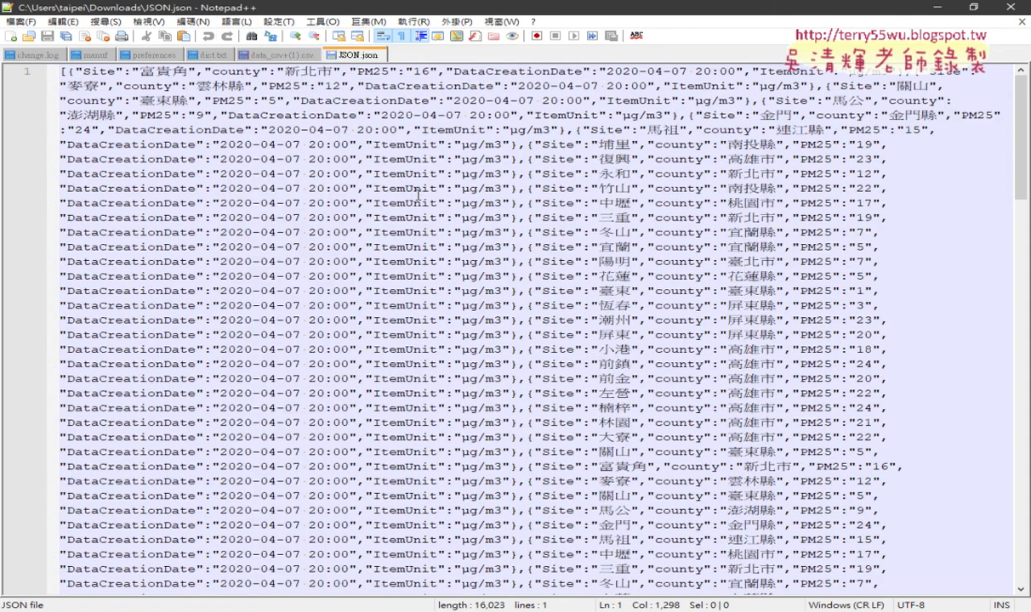
left_click(551, 233)
left_click(72, 85)
left_click_drag(68, 71, 61, 72)
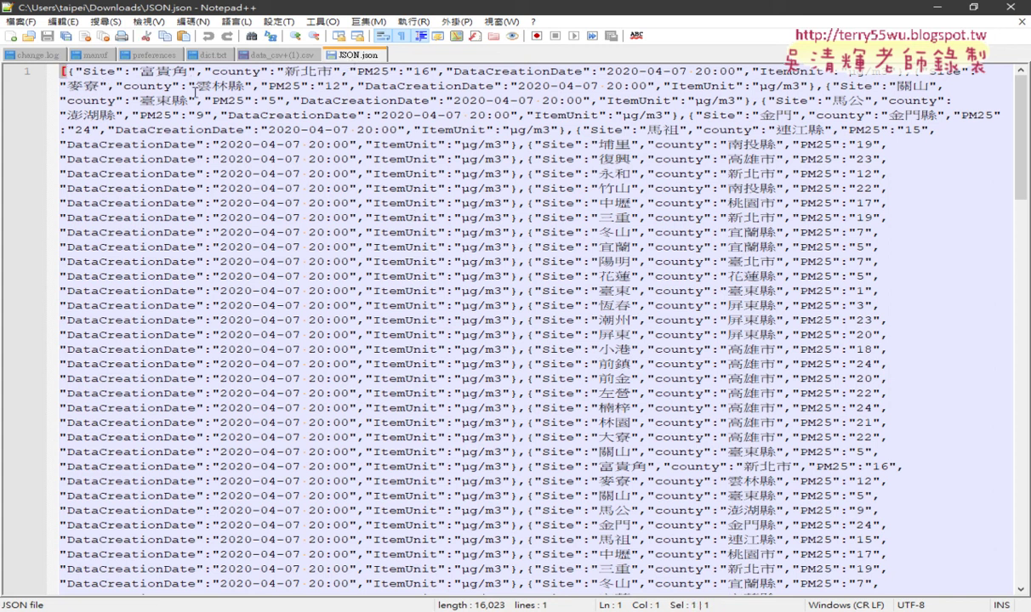
left_click_drag(170, 181, 68, 78)
left_click_drag(1020, 179, 1023, 553)
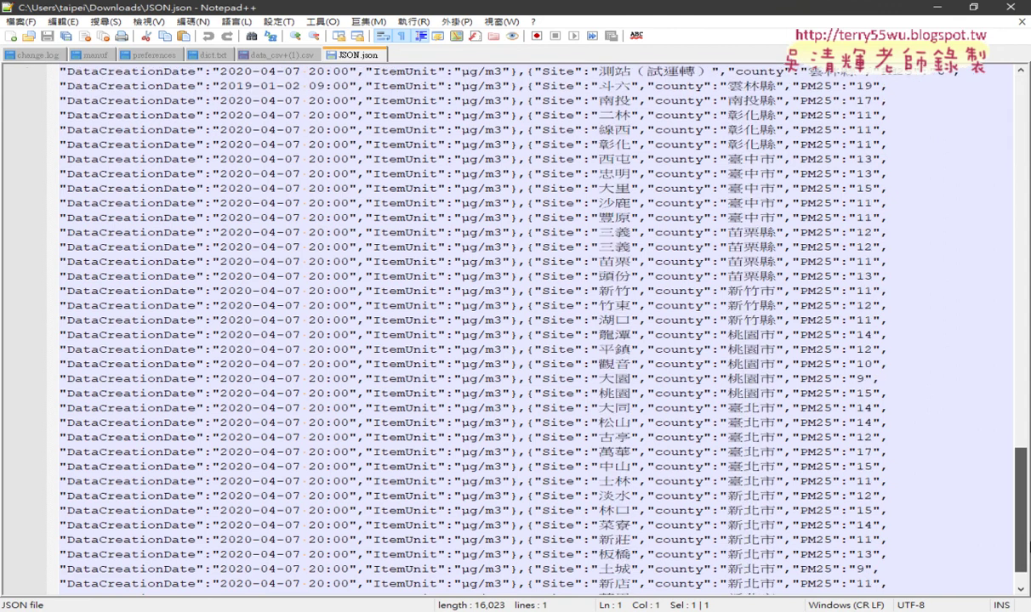
left_click(525, 583)
left_click_drag(525, 583, 515, 583)
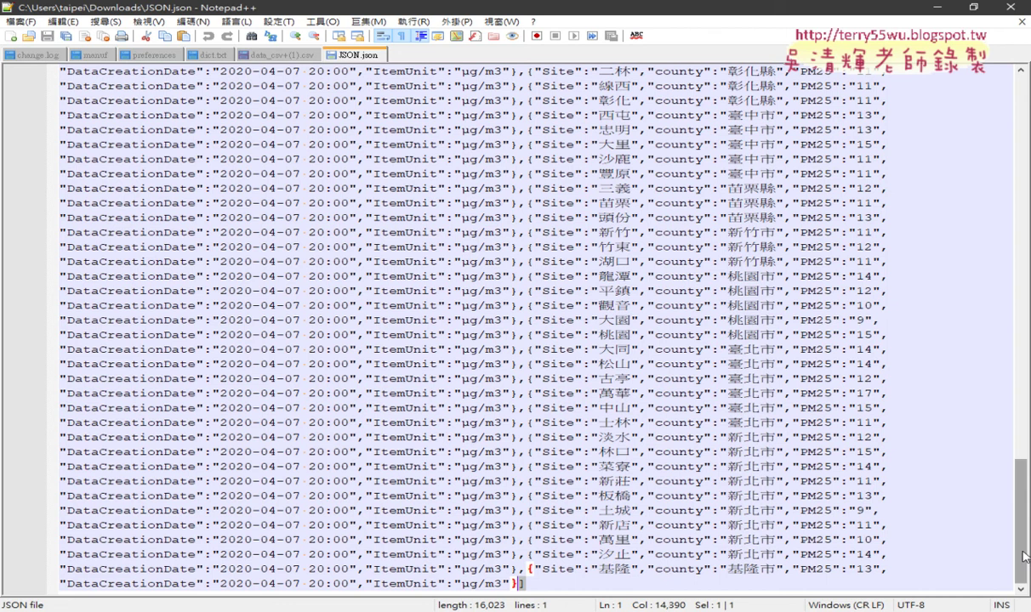
left_click_drag(1020, 523, 1021, 85)
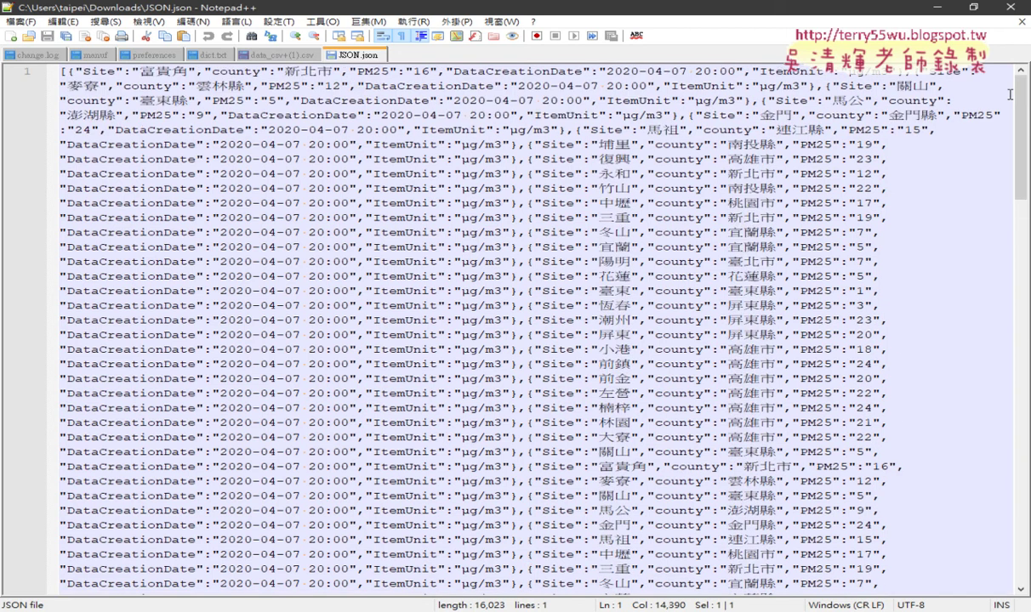
left_click(66, 75)
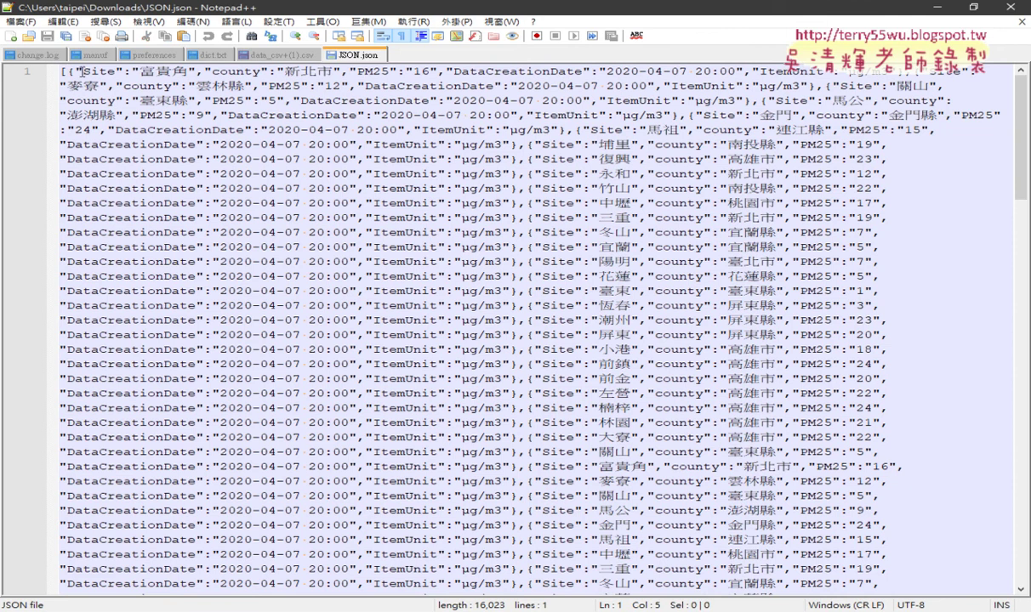
left_click_drag(68, 72, 351, 72)
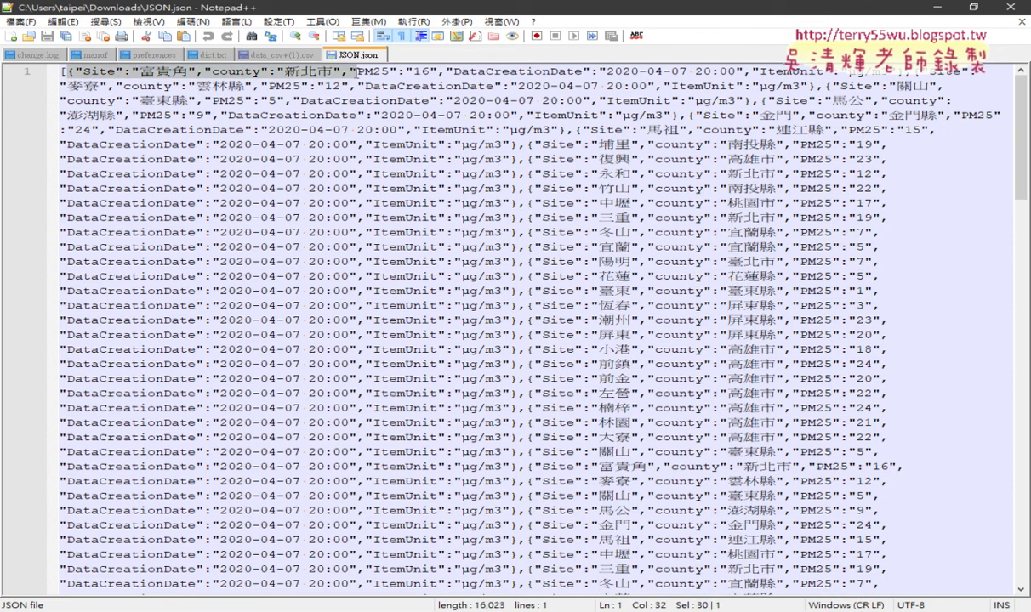
left_click(253, 73)
left_click_drag(62, 72, 68, 73)
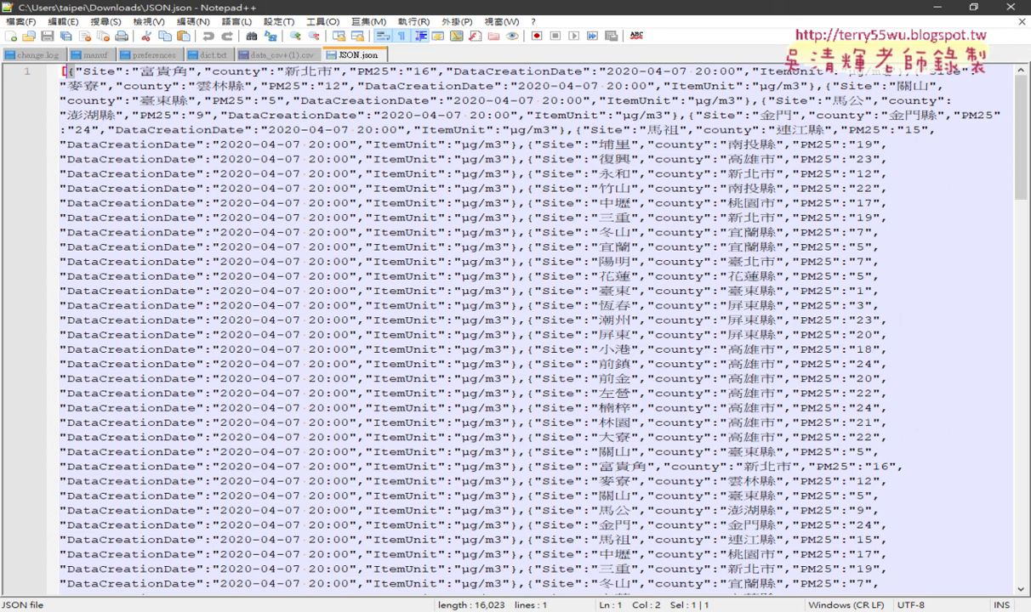
left_click(889, 72)
left_click_drag(326, 72, 65, 72)
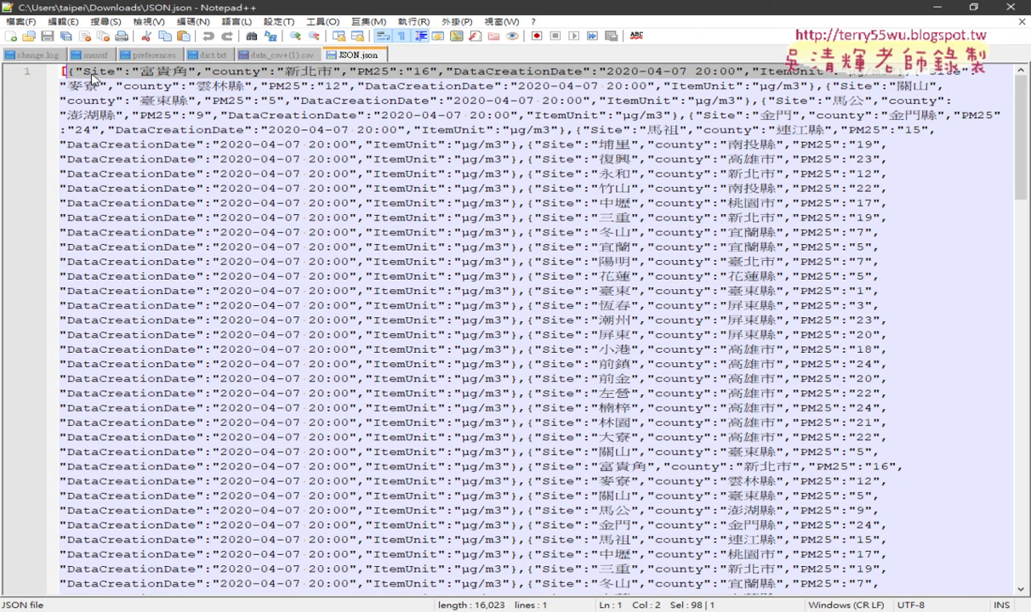
mouse_move(134, 72)
left_mouse_down()
mouse_move(87, 72)
mouse_move(189, 72)
left_mouse_up()
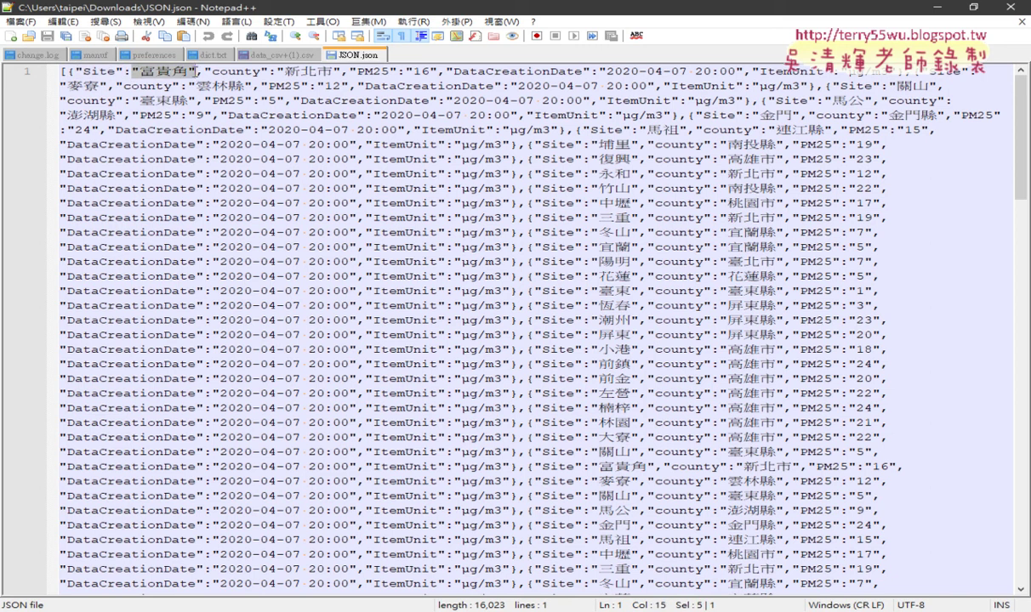
left_click(97, 72)
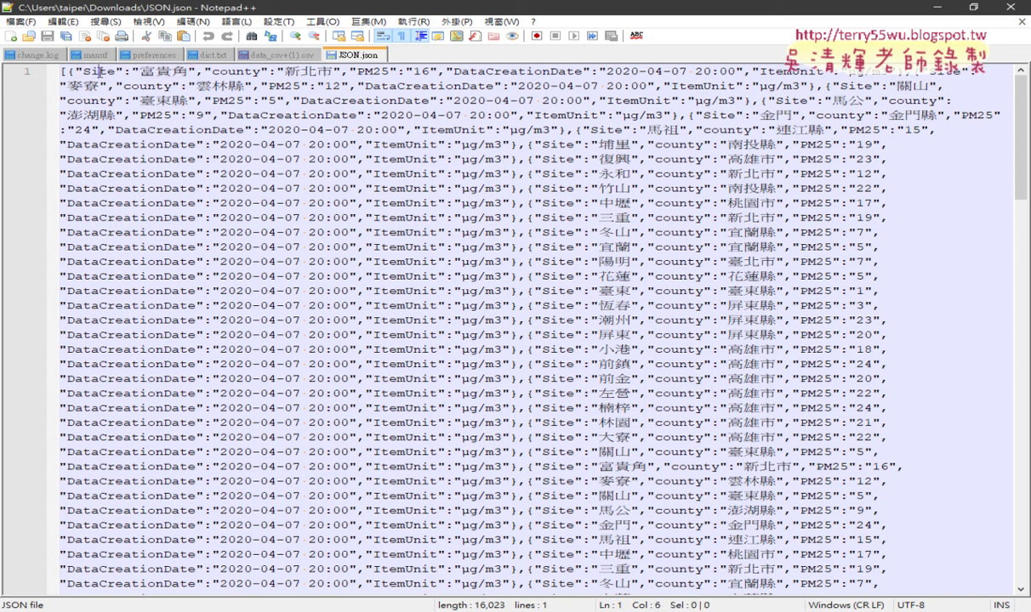
left_click(143, 71)
left_click_drag(123, 72, 76, 73)
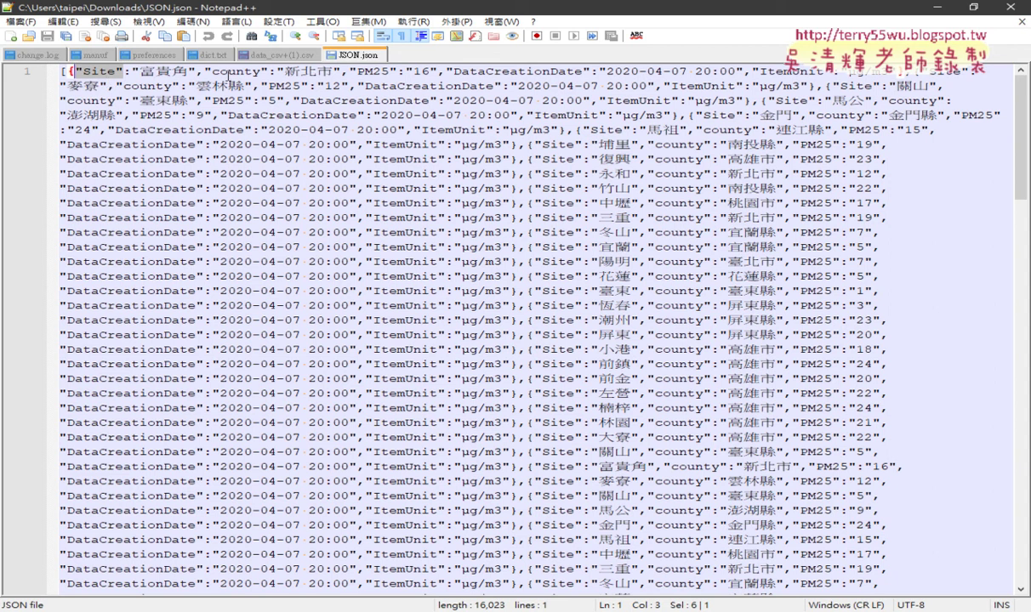
left_click_drag(228, 74, 257, 73)
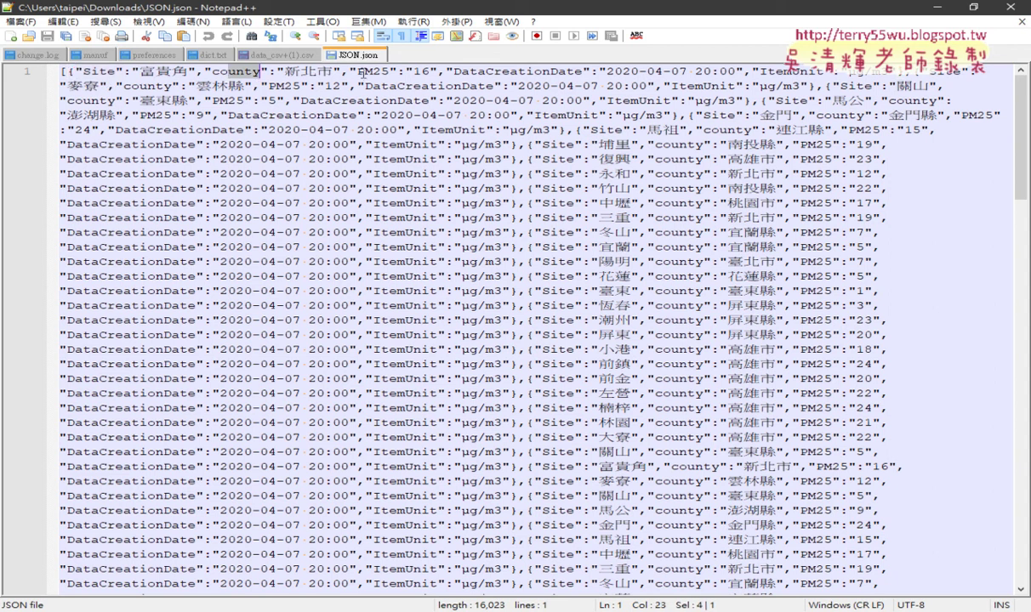
left_click_drag(365, 73, 387, 73)
left_click_drag(518, 73, 578, 73)
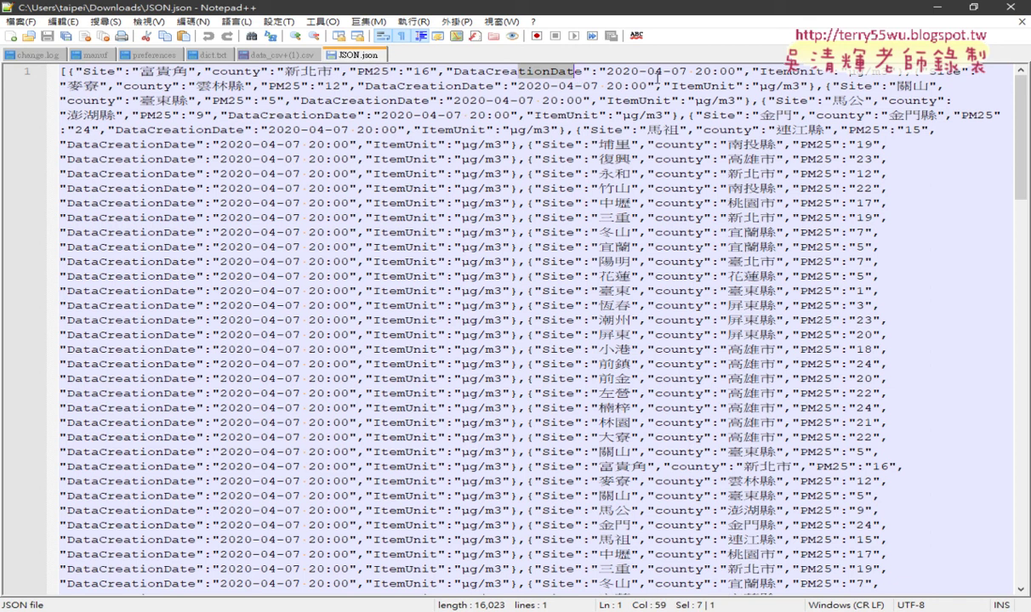
left_click_drag(776, 73, 806, 73)
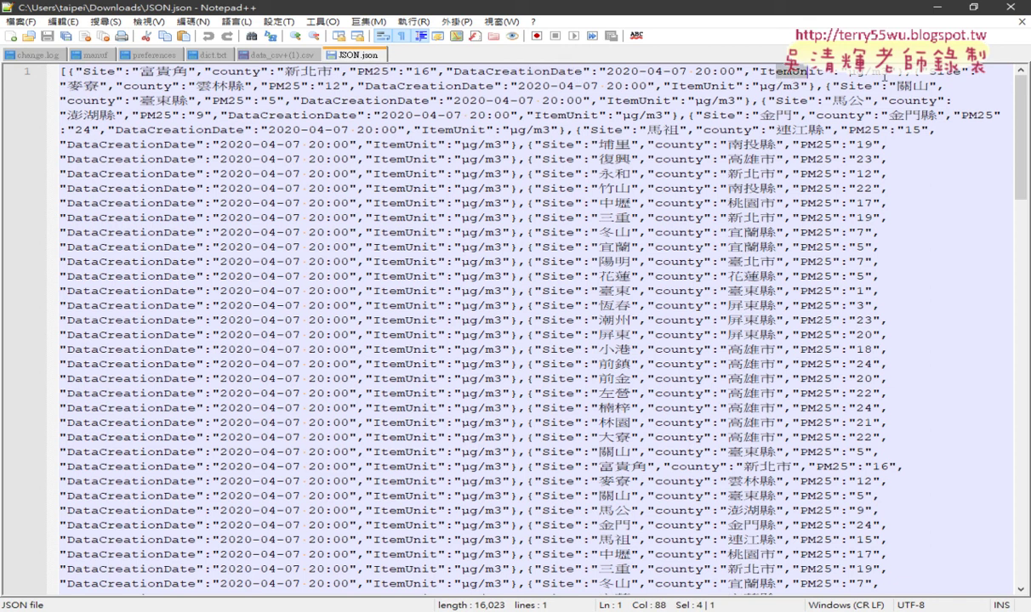
left_click_drag(881, 74, 904, 73)
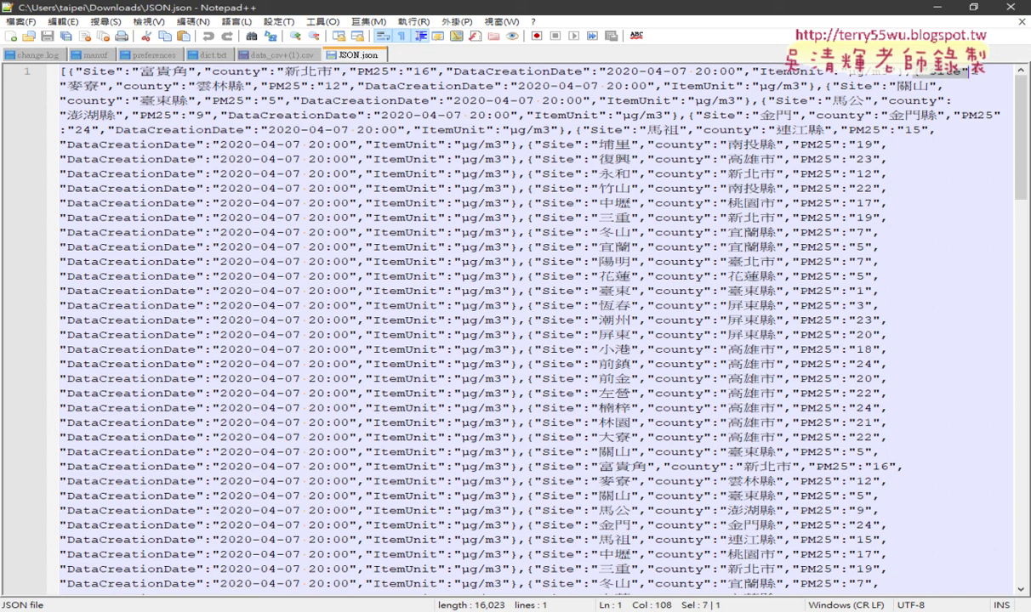
left_click(912, 74)
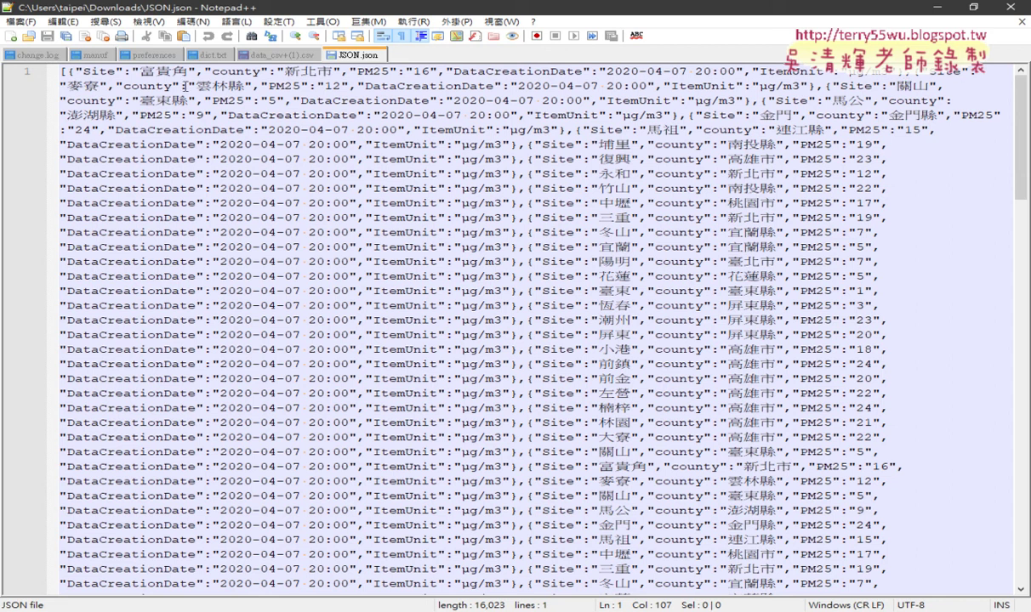
left_click(147, 85)
left_click(269, 85)
left_click(489, 85)
Check the CSV and JSON tabs, minimise Notepad++, and close the Downloads window
left_click(280, 56)
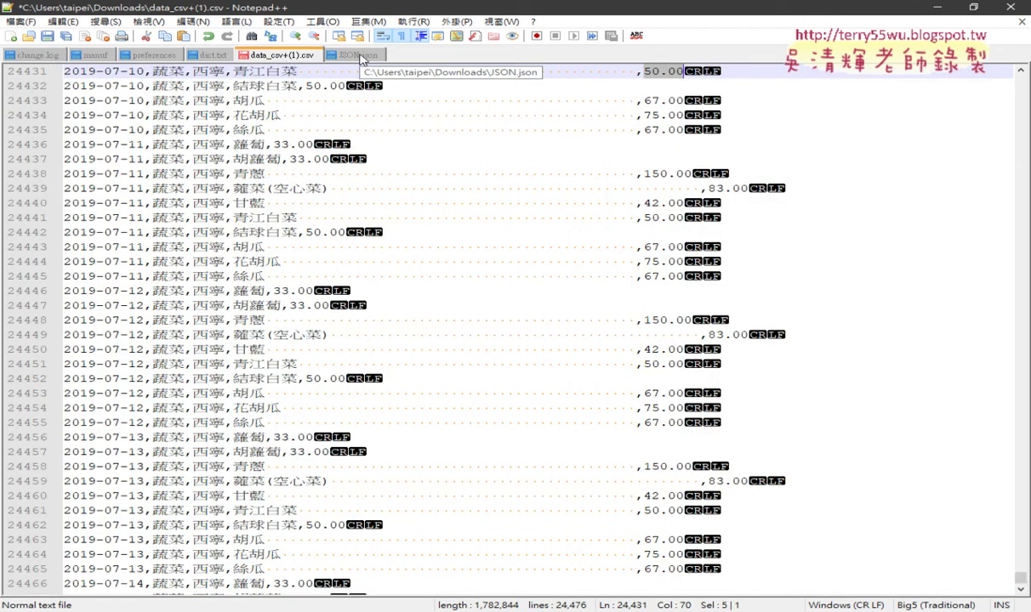
left_click(345, 56)
left_click(937, 7)
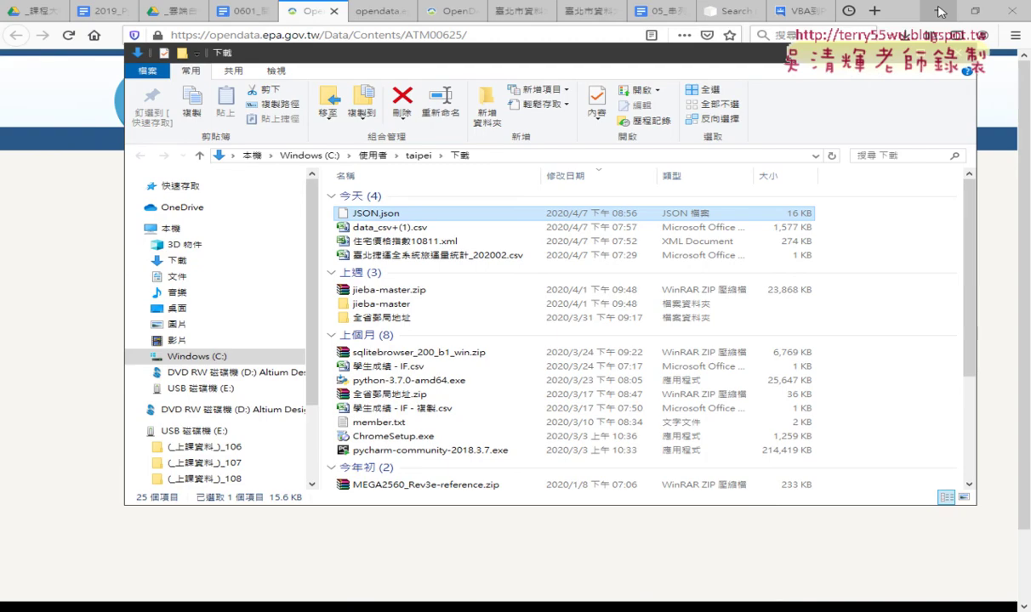
left_click(900, 52)
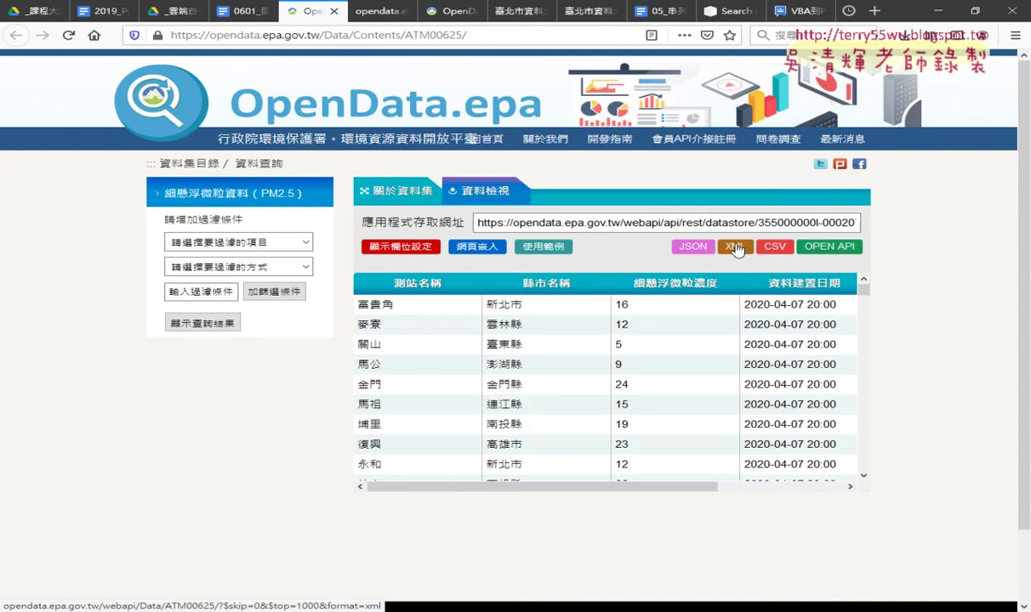